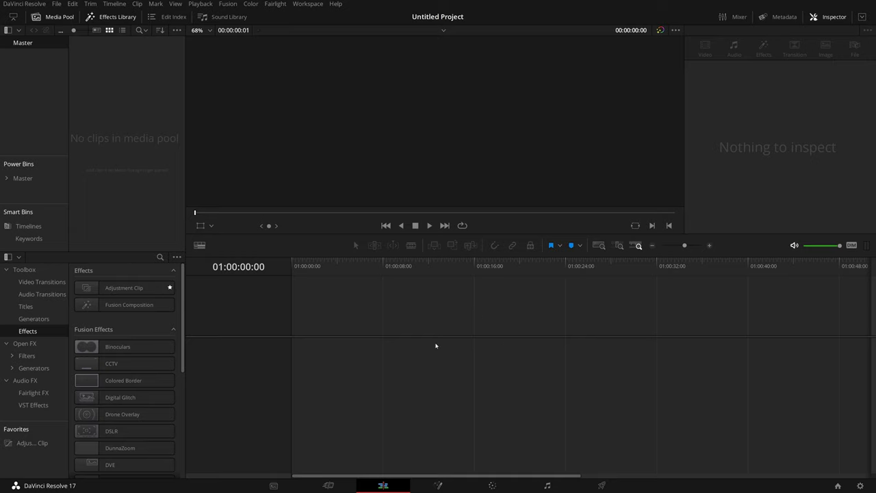
- Place a Text+ title from the Titles library onto a new timeline
{"action": "left_click", "coordinate": [115, 17]}
{"action": "left_click", "coordinate": [115, 17]}
{"action": "left_click", "coordinate": [23, 271]}
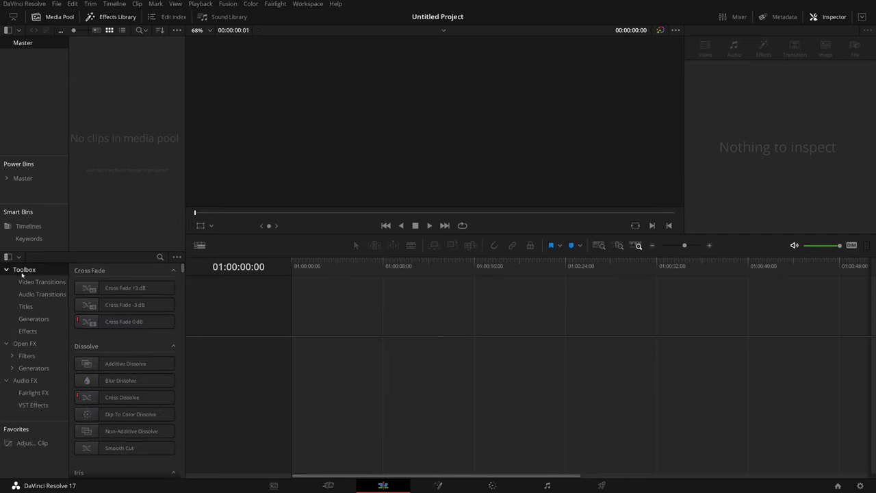
{"action": "left_click", "coordinate": [25, 307]}
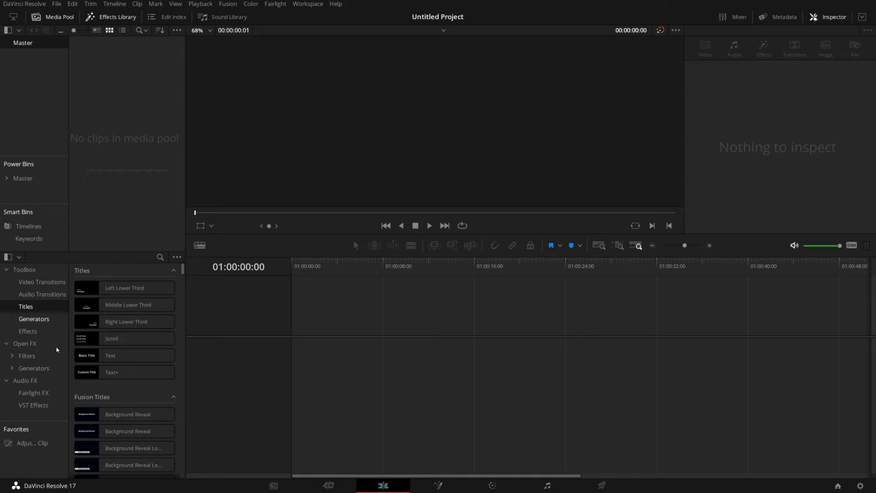
{"action": "mouse_move", "coordinate": [90, 375]}
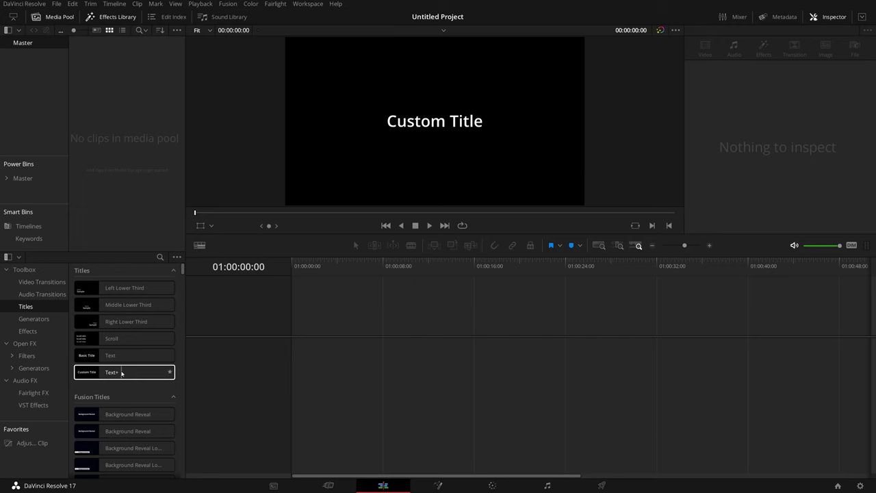
{"action": "left_click_drag", "start_coordinate": [96, 374], "coordinate": [619, 364]}
- Trim the Text+ clip to about 14 seconds and bring the Inspector back
{"action": "left_click", "coordinate": [475, 360]}
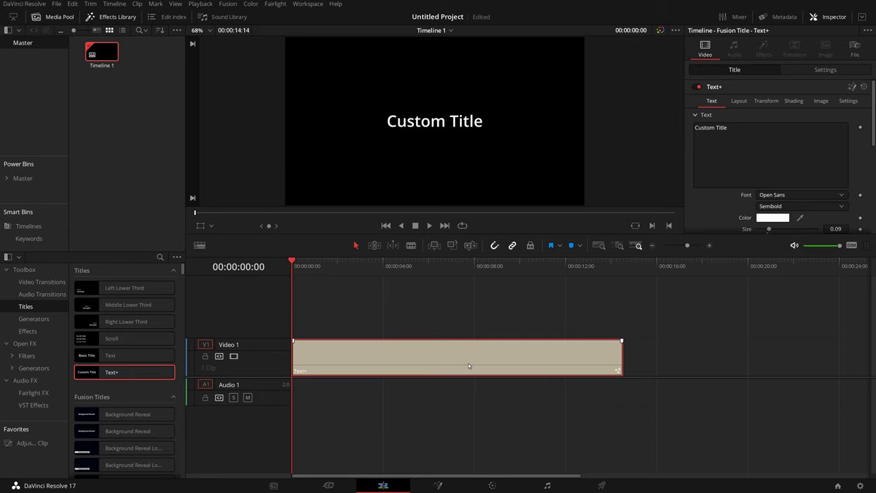
{"action": "key", "text": "ctrl+9"}
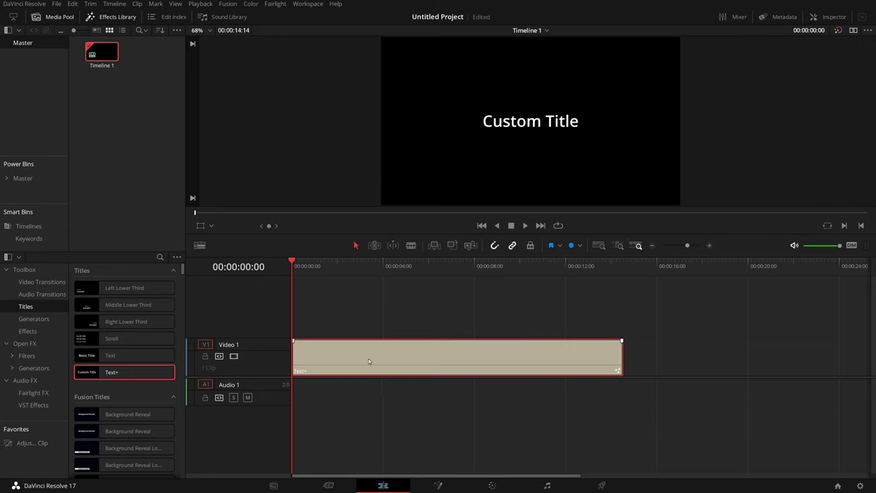
{"action": "left_click", "coordinate": [834, 23]}
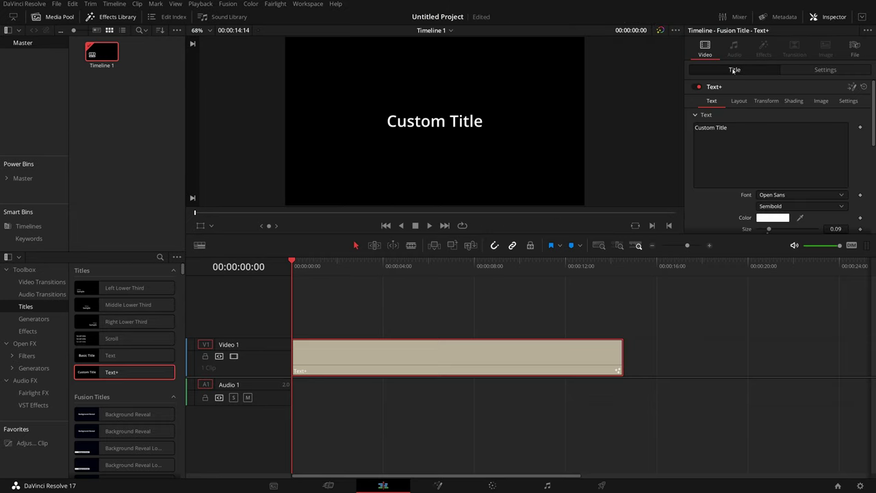
- Replace the Custom Title placeholder text with MRALEXTECH
{"action": "left_click", "coordinate": [714, 87]}
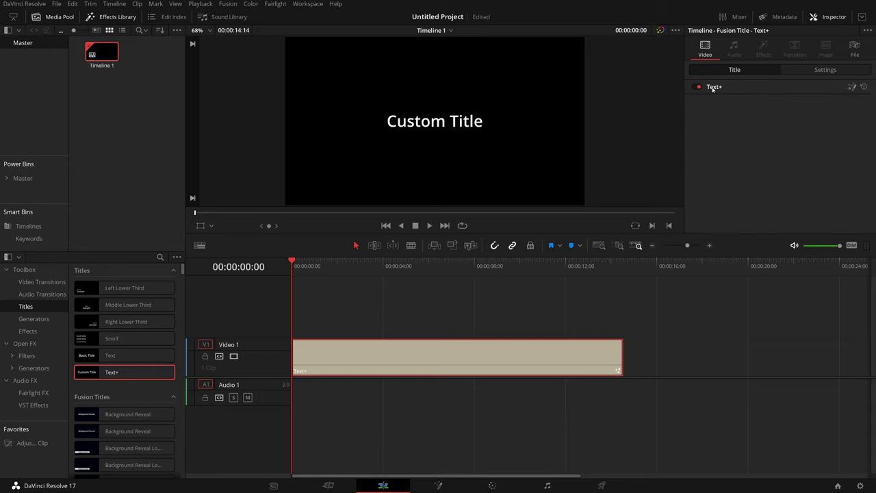
{"action": "left_click", "coordinate": [714, 86]}
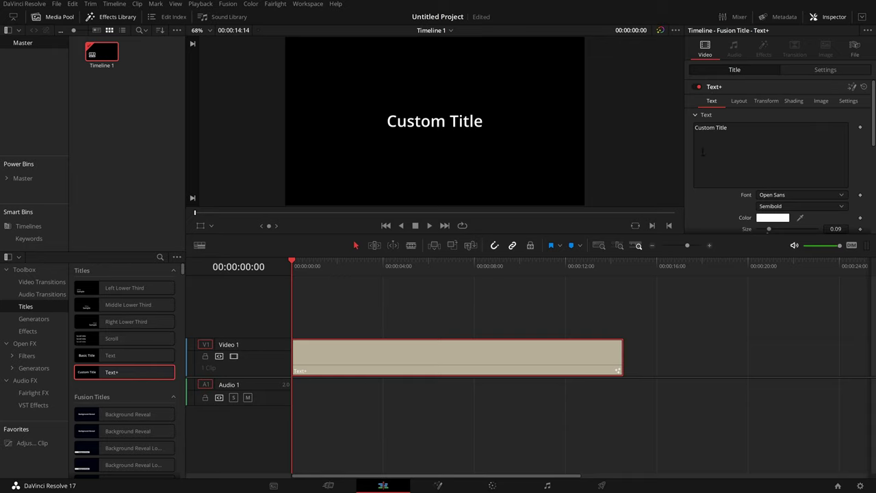
{"action": "left_click", "coordinate": [736, 129]}
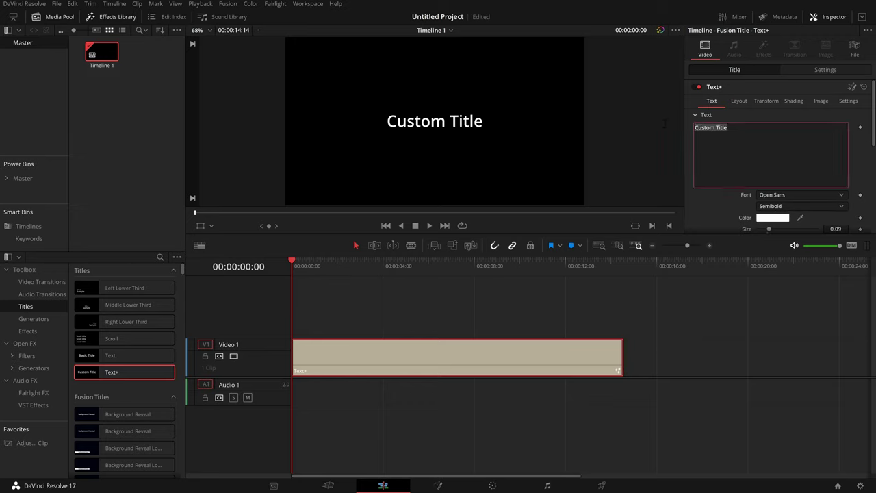
{"action": "type", "text": "MRALEXTECH"}
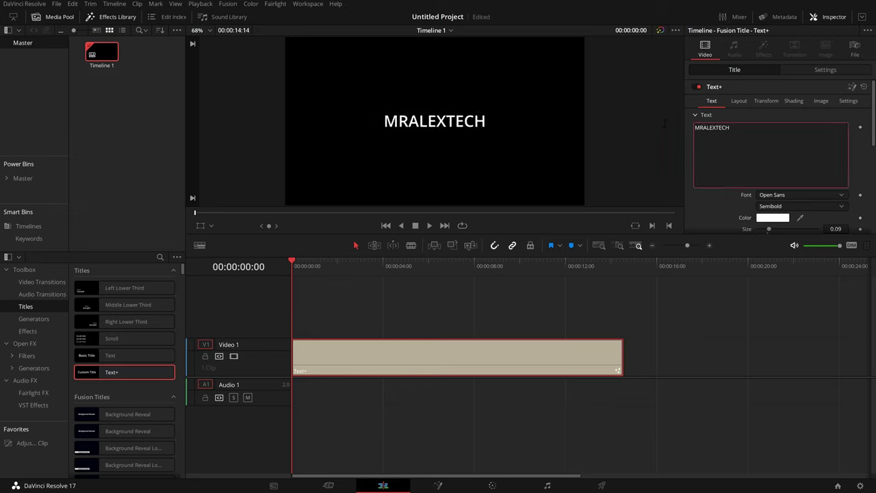
- Set the title font to Intro Inline and its colour to dark grey #232323
{"action": "left_click", "coordinate": [781, 195]}
{"action": "left_click", "coordinate": [778, 200]}
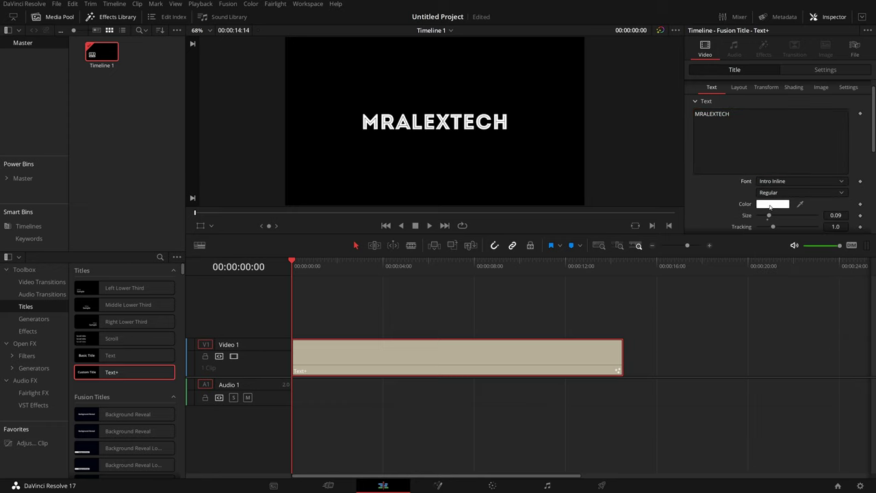
{"action": "left_click", "coordinate": [767, 204]}
{"action": "left_click_drag", "start_coordinate": [541, 237], "coordinate": [542, 241]}
{"action": "left_click", "coordinate": [531, 326]}
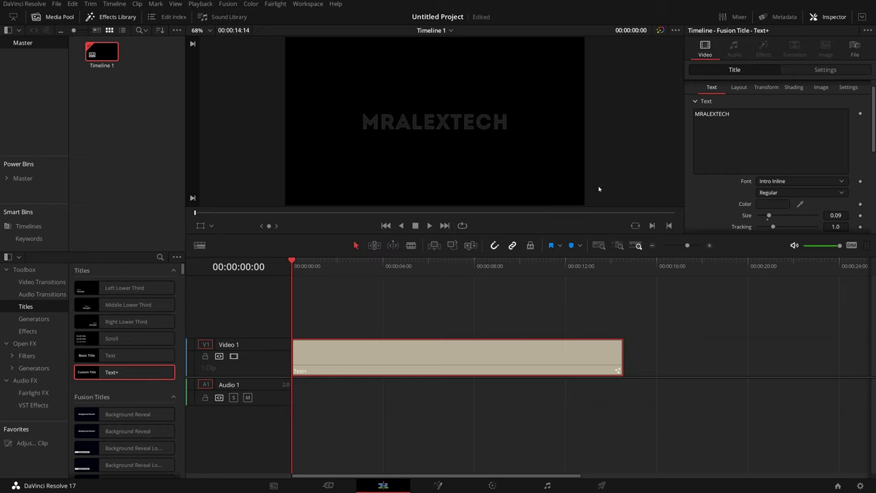
- Raise the title background Alpha to 1.0 and adjust its colour sliders
{"action": "left_click", "coordinate": [737, 88]}
{"action": "scroll", "coordinate": [716, 144], "scroll_direction": "down", "scroll_amount": 2}
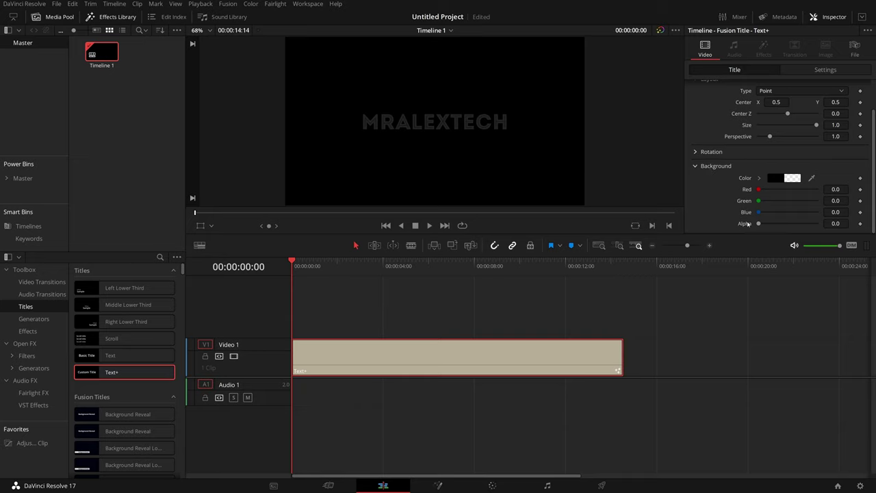
{"action": "left_click_drag", "start_coordinate": [758, 223], "coordinate": [831, 226]}
{"action": "left_click_drag", "start_coordinate": [759, 188], "coordinate": [774, 201]}
{"action": "left_click_drag", "start_coordinate": [758, 213], "coordinate": [777, 215]}
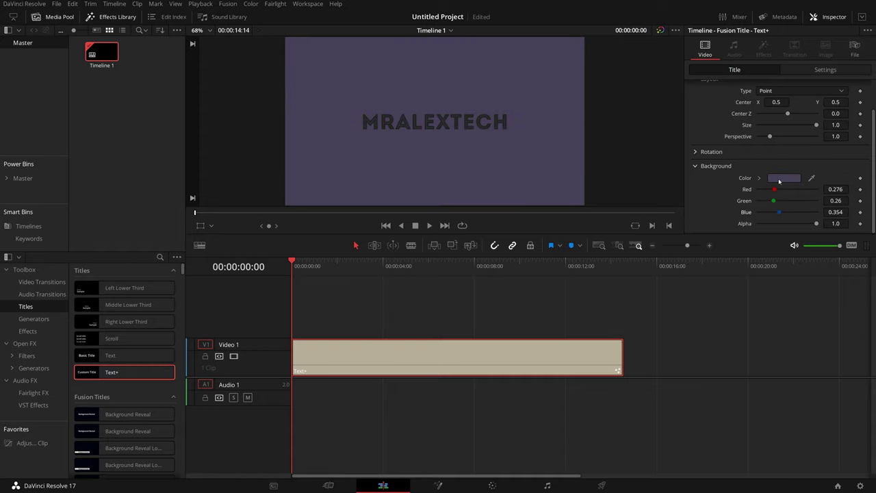
- Choose a mustard-brown background colour (R 0.435, G 0.294, B 0.094)
{"action": "left_click", "coordinate": [779, 180]}
{"action": "left_click", "coordinate": [519, 205]}
{"action": "left_click", "coordinate": [548, 207]}
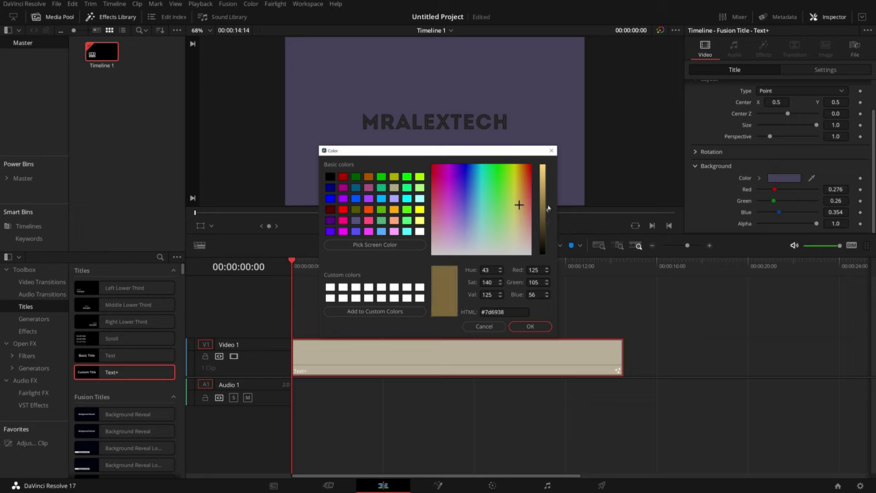
{"action": "left_click_drag", "start_coordinate": [519, 204], "coordinate": [538, 215]}
{"action": "left_click", "coordinate": [527, 327]}
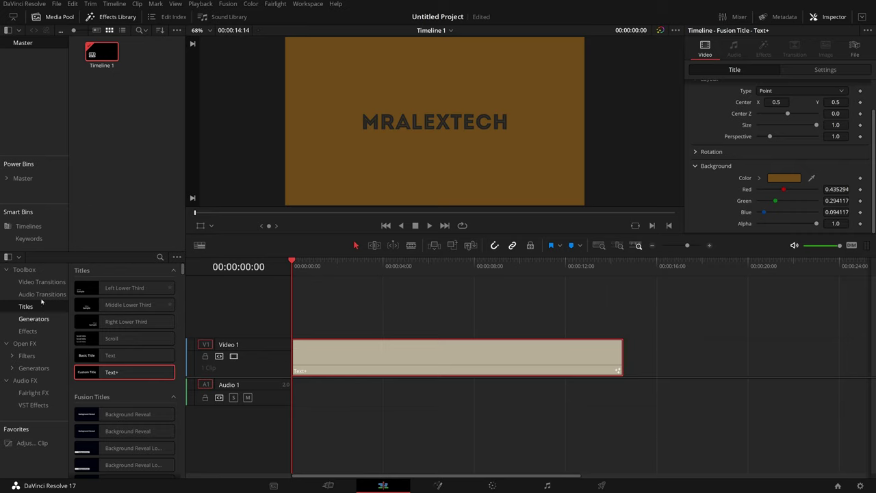
- Drag the Resolve FX Transform effect from Open FX onto the Video 1 title clip
{"action": "left_click", "coordinate": [27, 344]}
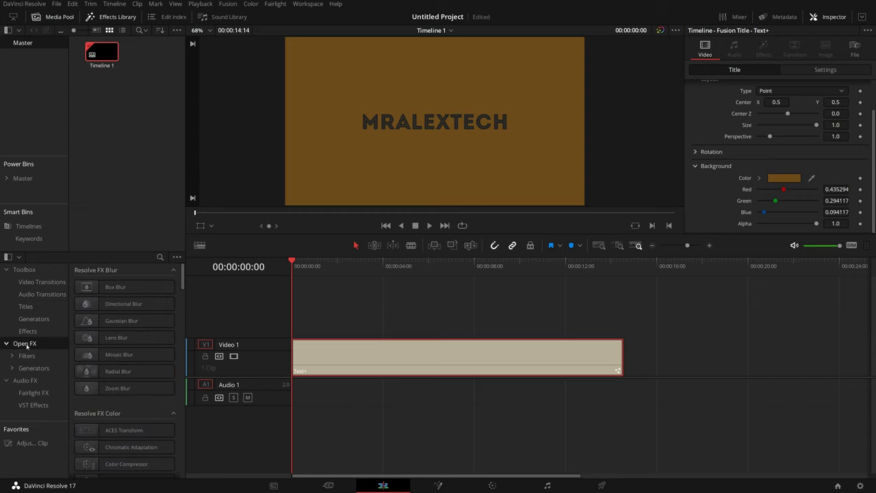
{"action": "left_click_drag", "start_coordinate": [182, 275], "coordinate": [184, 433]}
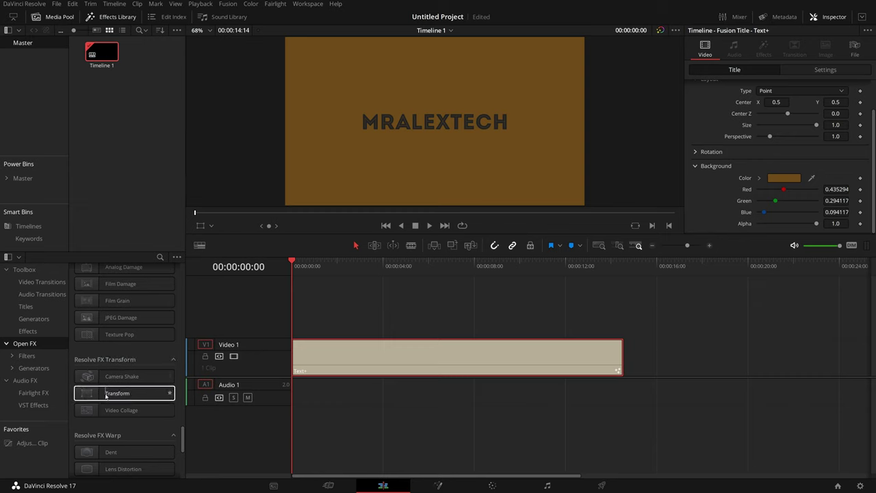
{"action": "left_click_drag", "start_coordinate": [107, 394], "coordinate": [355, 354]}
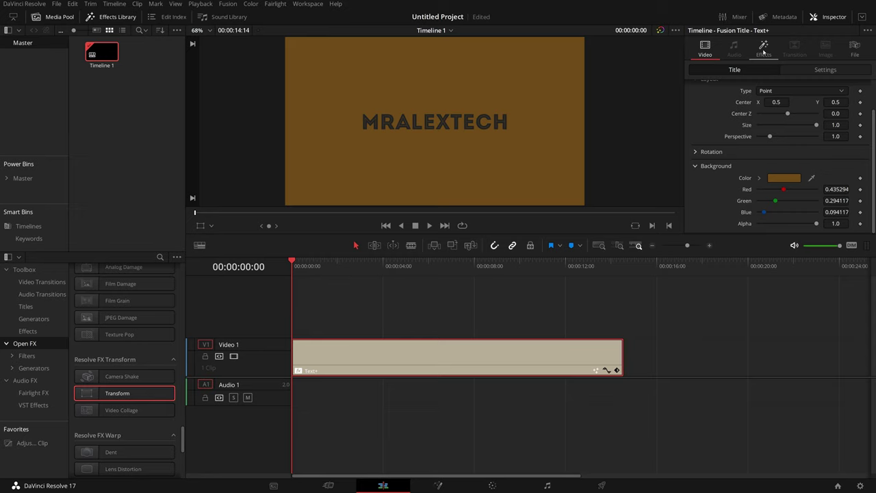
- Set the Transform effect's Edge Behaviour to Wrap-Around and tick Crop
{"action": "left_click", "coordinate": [764, 48]}
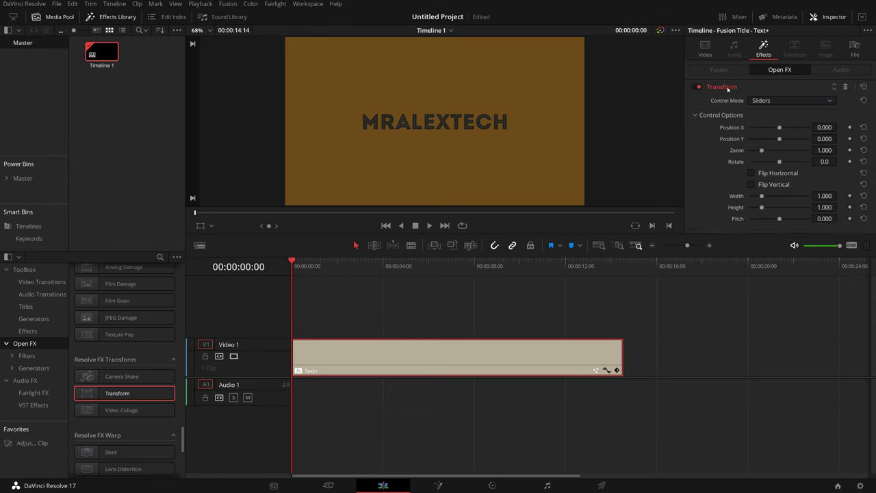
{"action": "left_click", "coordinate": [728, 89]}
{"action": "left_click", "coordinate": [730, 90]}
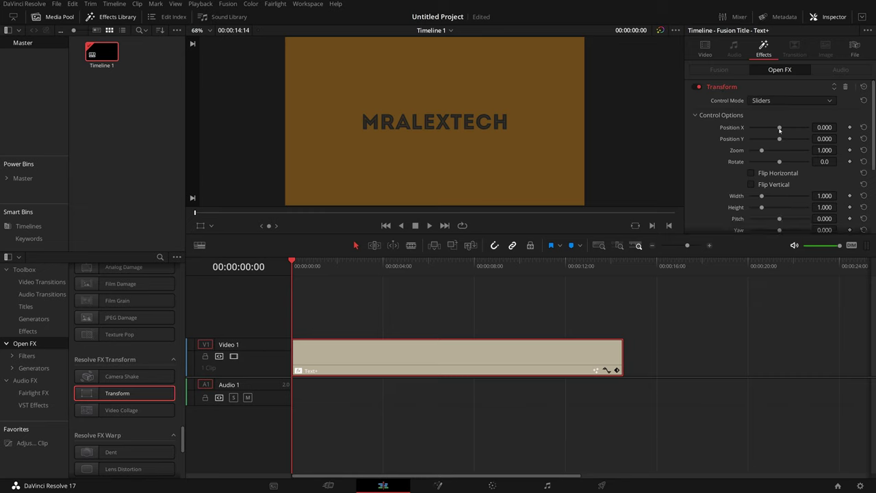
{"action": "scroll", "coordinate": [780, 129], "scroll_direction": "down", "scroll_amount": 5}
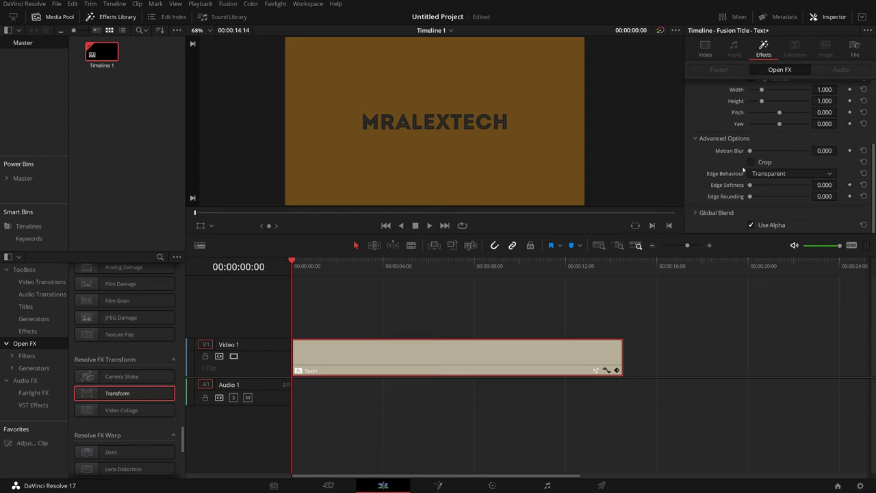
{"action": "left_click", "coordinate": [771, 174]}
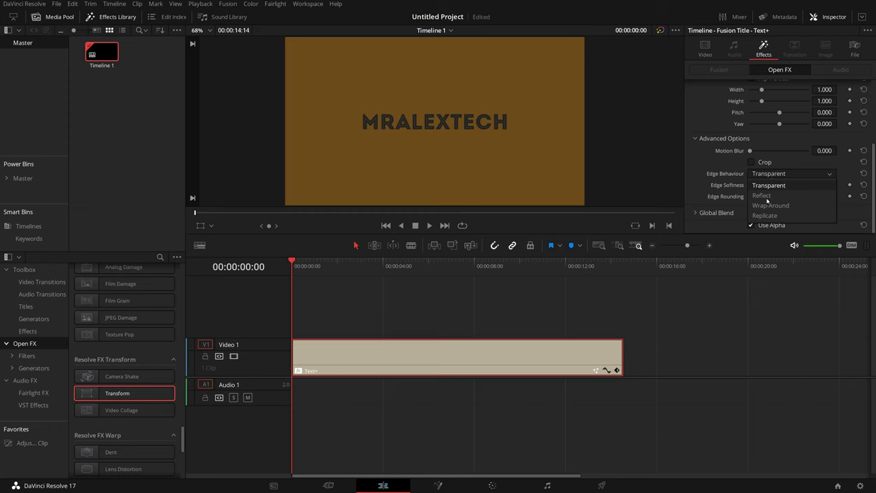
{"action": "left_click", "coordinate": [770, 206]}
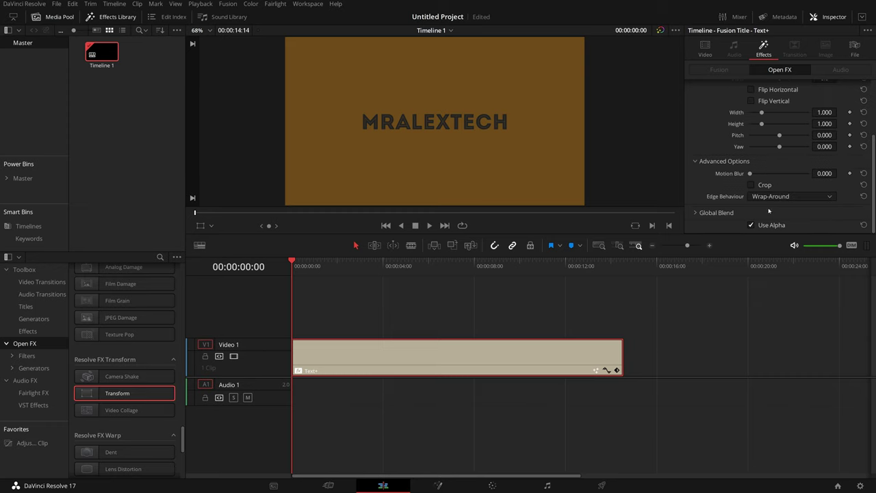
{"action": "left_click", "coordinate": [751, 185]}
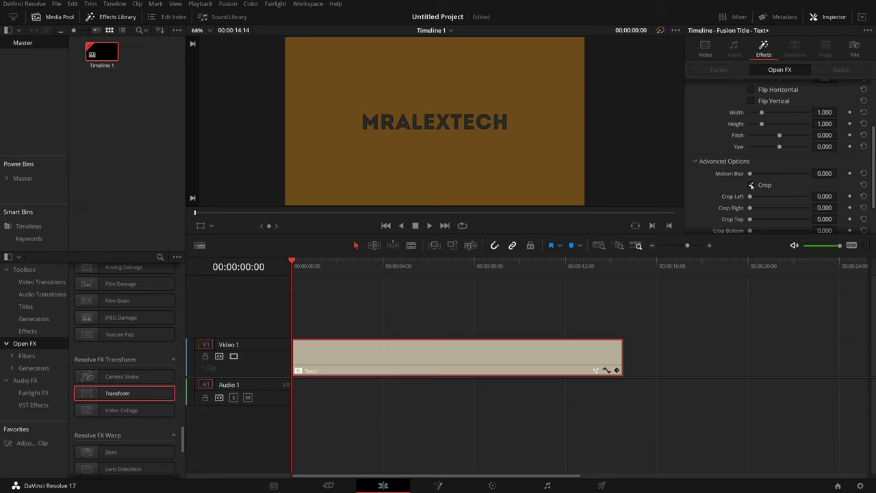
{"action": "scroll", "coordinate": [735, 184], "scroll_direction": "down", "scroll_amount": 1}
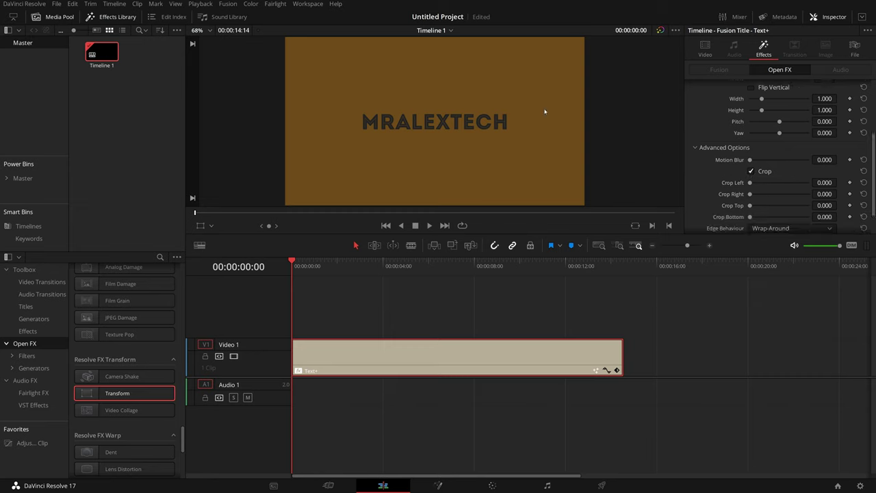
- Crop the title to Left 0.233, Right 0.248, Top 0.426, Bottom 0.434 to tile MRALEXTECH
{"action": "left_click_drag", "start_coordinate": [750, 183], "coordinate": [774, 215]}
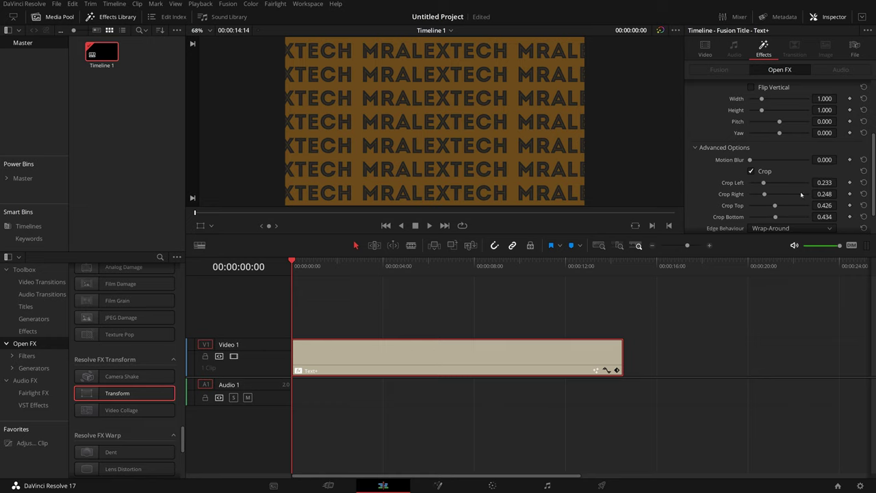
{"action": "scroll", "coordinate": [781, 191], "scroll_direction": "up", "scroll_amount": 3}
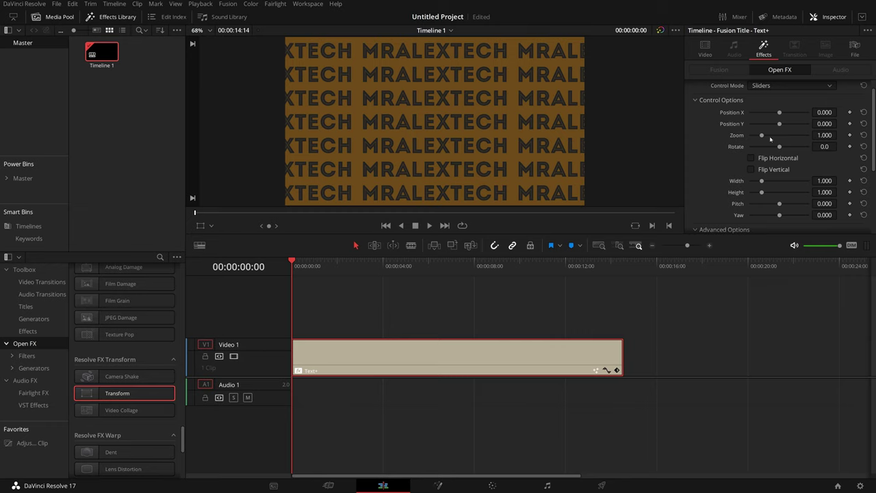
{"action": "left_click_drag", "start_coordinate": [762, 136], "coordinate": [755, 137]}
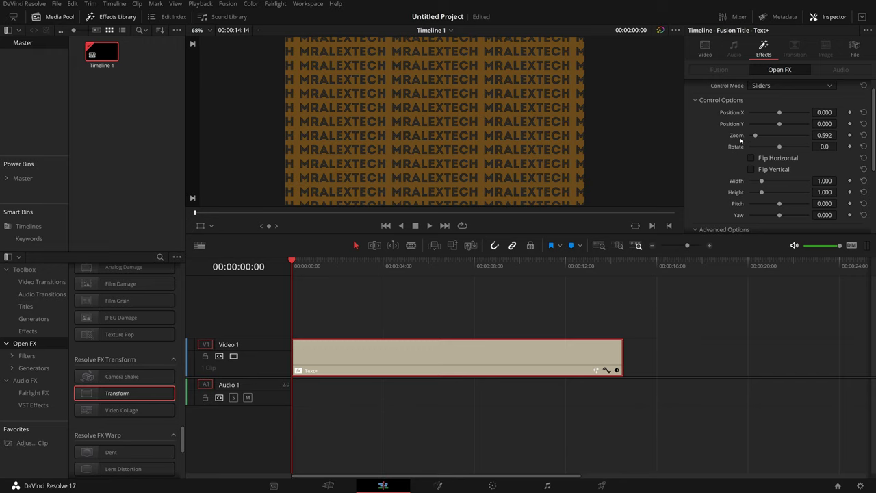
{"action": "left_click", "coordinate": [864, 135]}
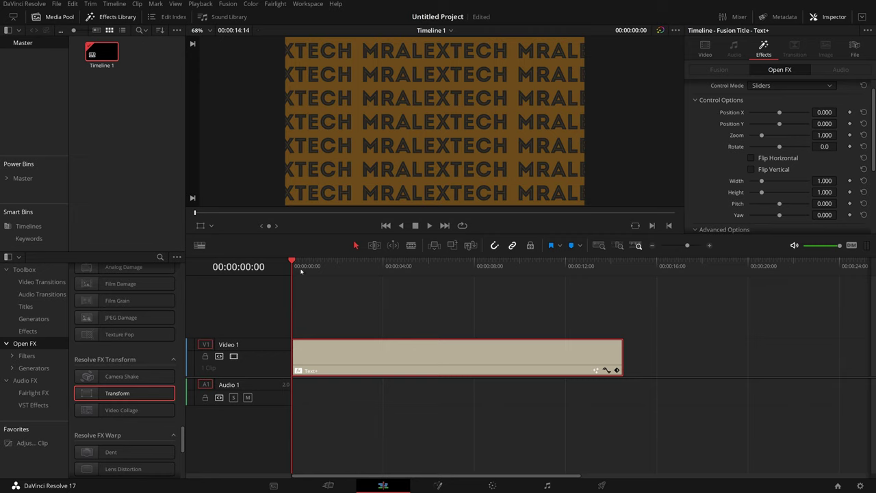
{"action": "left_click_drag", "start_coordinate": [305, 267], "coordinate": [413, 266]}
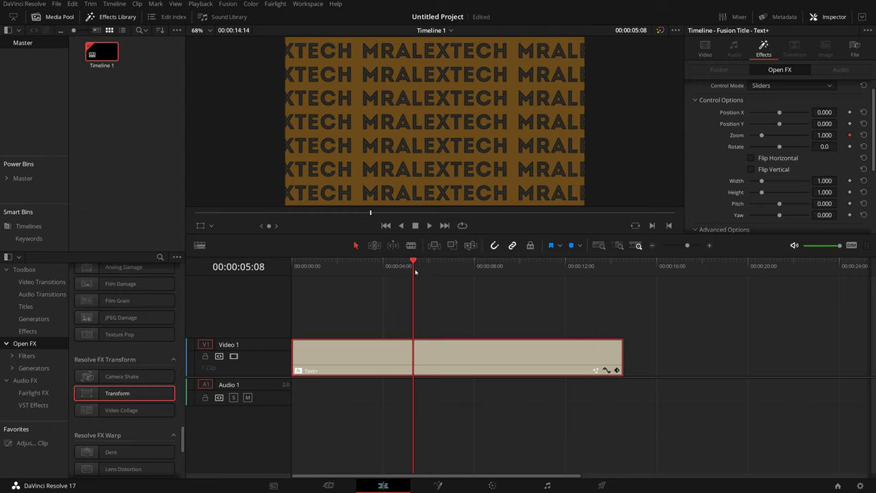
{"action": "left_click_drag", "start_coordinate": [415, 271], "coordinate": [292, 272]}
{"action": "double_click", "coordinate": [825, 135]}
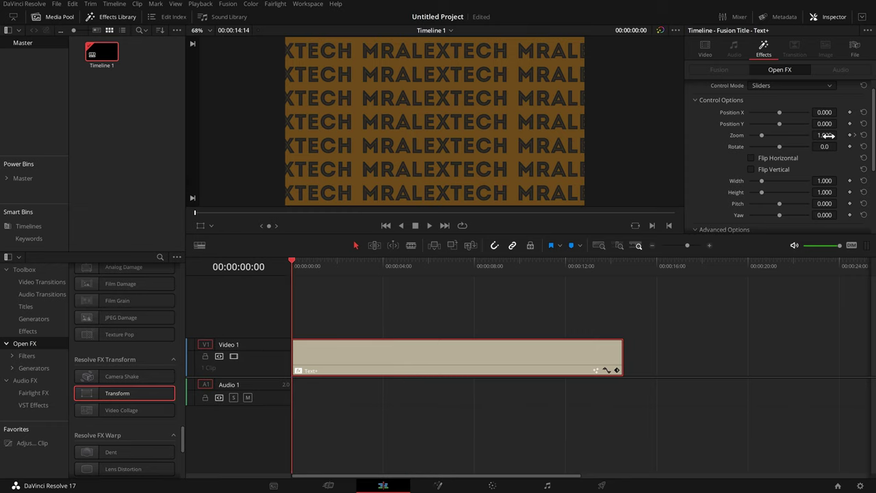
{"action": "type", "text": "0.449"}
{"action": "key", "text": "Return"}
{"action": "type", "text": "0.044"}
{"action": "key", "text": "Return"}
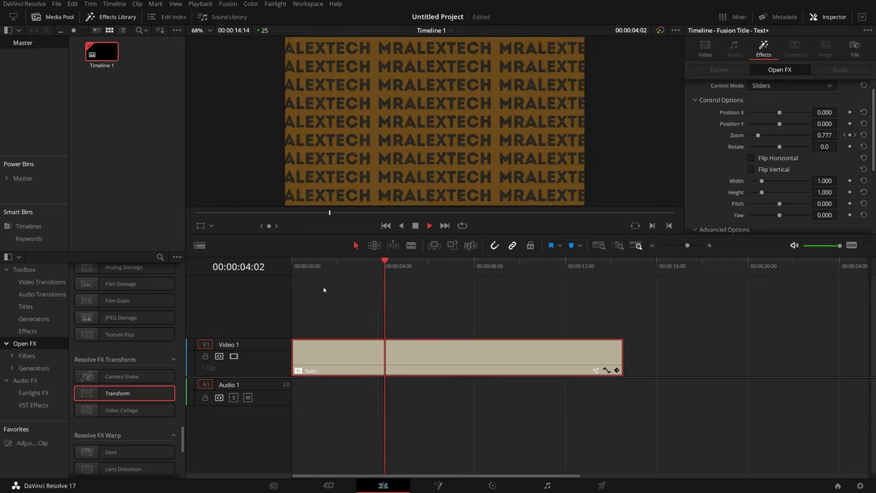
{"action": "key", "text": "space"}
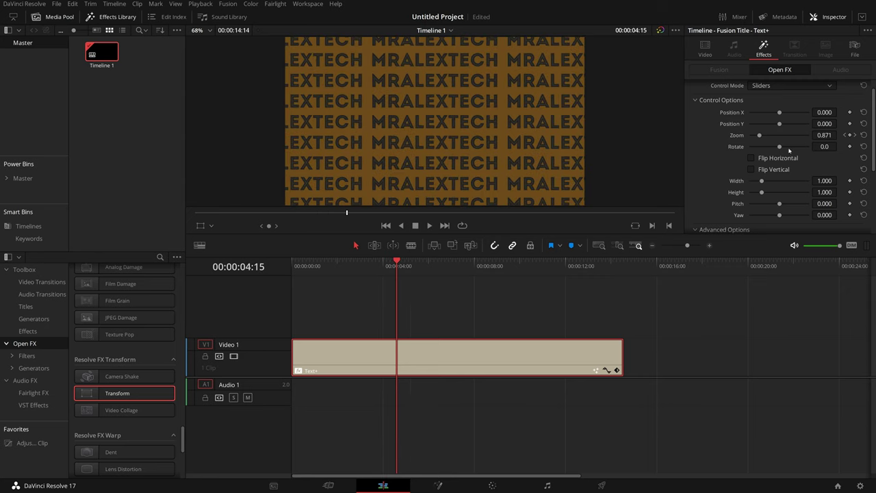
- Reset Zoom to 1.000 and rotate the text wall -15.4°, keeping pitch and yaw at 0
{"action": "left_click", "coordinate": [864, 136]}
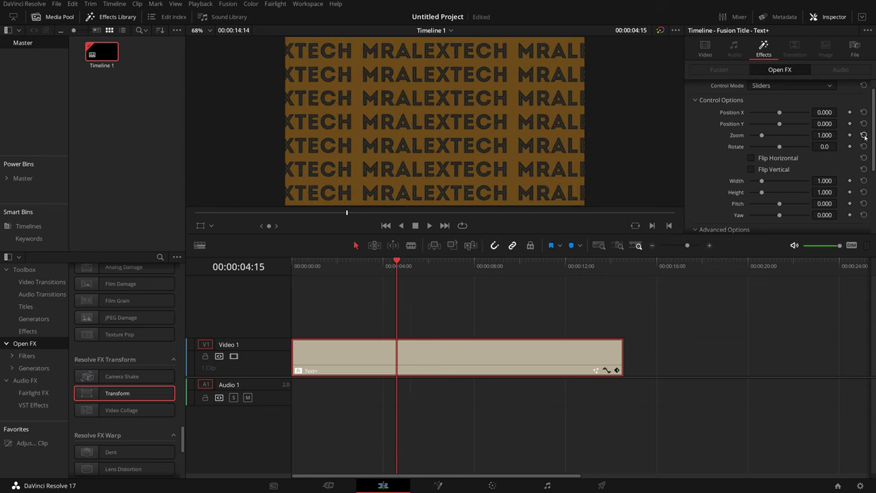
{"action": "mouse_move", "coordinate": [825, 146]}
{"action": "left_mouse_down"}
{"action": "mouse_move", "coordinate": [813, 145]}
{"action": "mouse_move", "coordinate": [824, 142]}
{"action": "mouse_move", "coordinate": [815, 135]}
{"action": "left_mouse_up"}
{"action": "scroll", "coordinate": [825, 197], "scroll_direction": "down", "scroll_amount": 1}
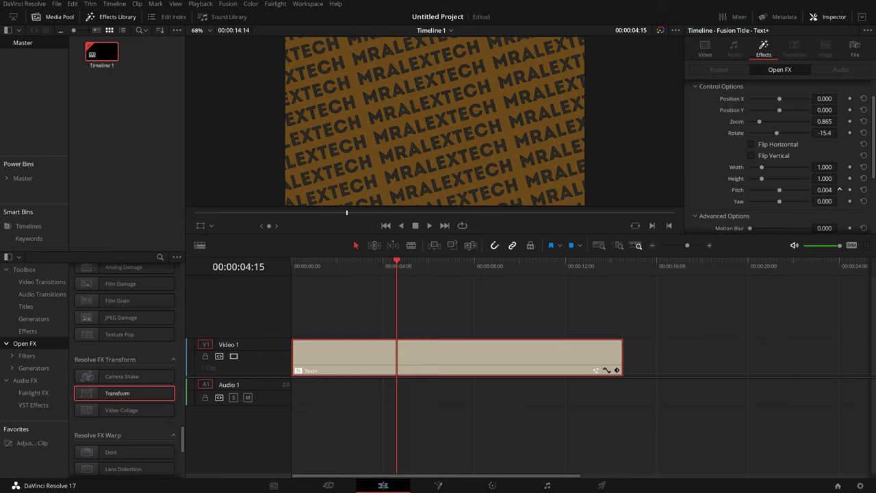
{"action": "left_click_drag", "start_coordinate": [839, 189], "coordinate": [838, 202]}
{"action": "scroll", "coordinate": [764, 134], "scroll_direction": "down", "scroll_amount": 6}
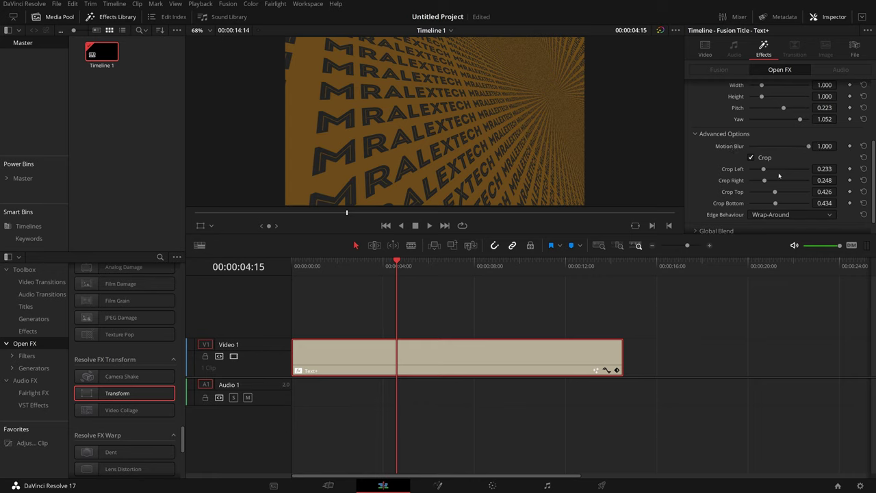
{"action": "scroll", "coordinate": [779, 176], "scroll_direction": "up", "scroll_amount": 3}
{"action": "left_click", "coordinate": [864, 160]}
{"action": "left_click", "coordinate": [864, 149]}
{"action": "scroll", "coordinate": [784, 171], "scroll_direction": "up", "scroll_amount": 3}
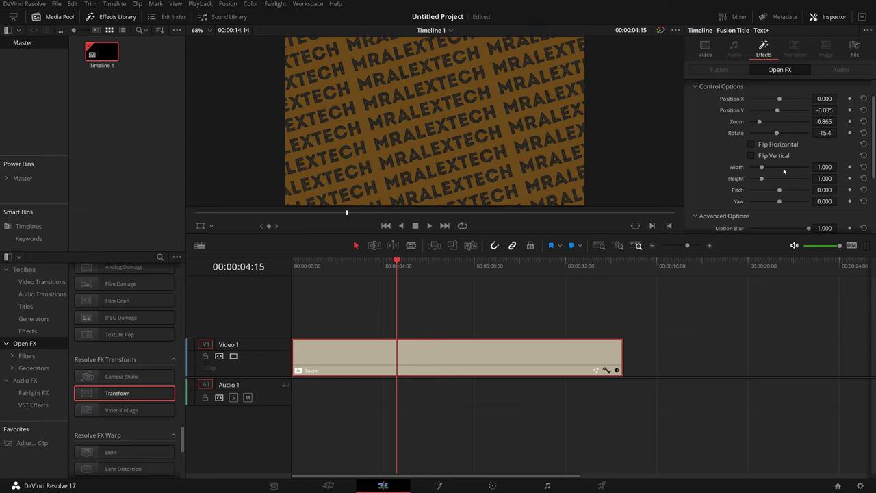
- Keyframe Zoom from 0.051 at the start to 0.992 at about five seconds, then play it back
{"action": "key", "text": "Home"}
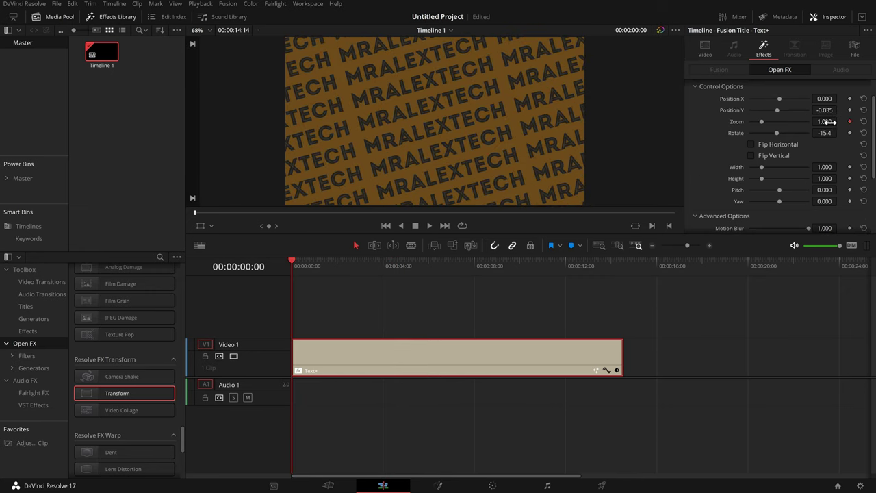
{"action": "left_click_drag", "start_coordinate": [827, 121], "coordinate": [664, 191]}
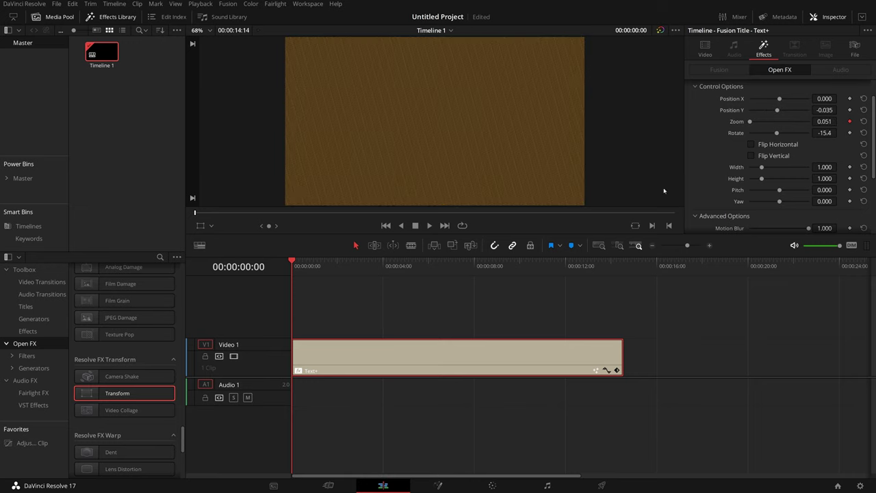
{"action": "left_click_drag", "start_coordinate": [302, 270], "coordinate": [407, 267]}
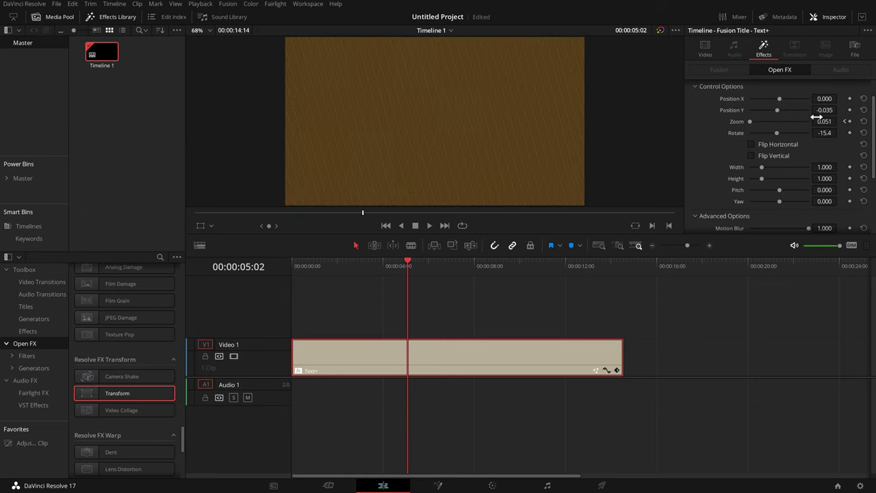
{"action": "left_click_drag", "start_coordinate": [750, 121], "coordinate": [761, 121]}
{"action": "key", "text": "Home"}
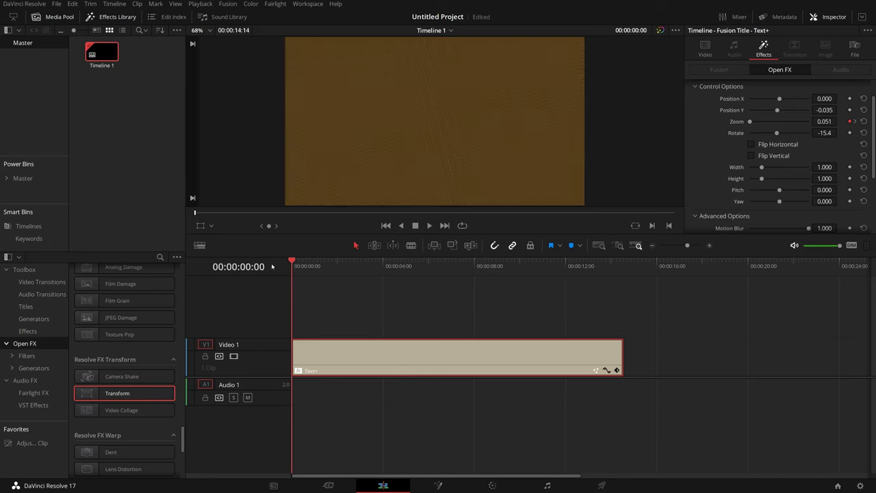
{"action": "key", "text": "space"}
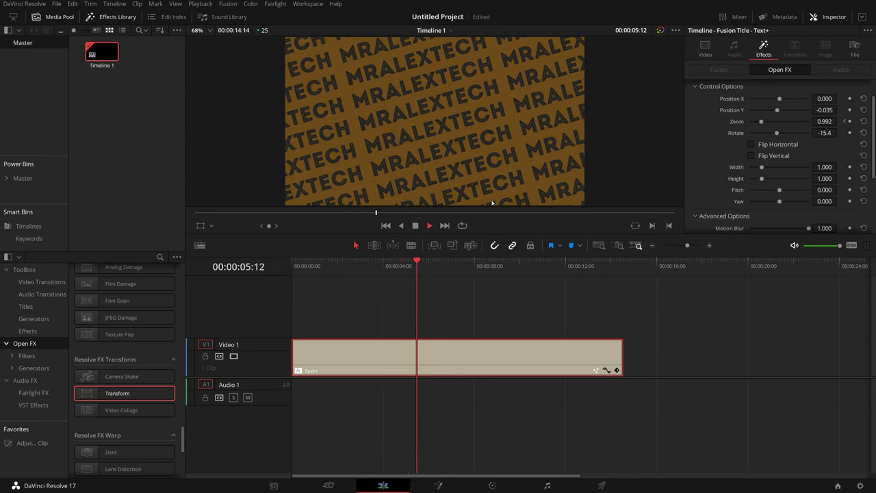
{"action": "key", "text": "space"}
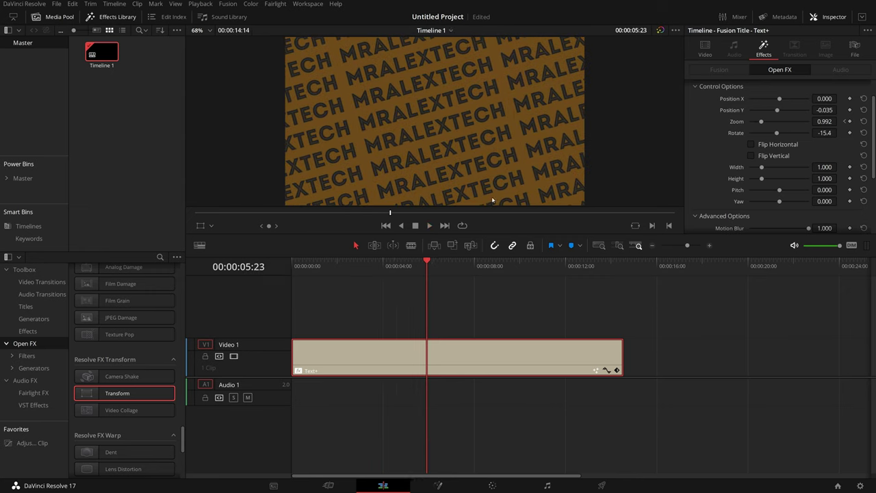